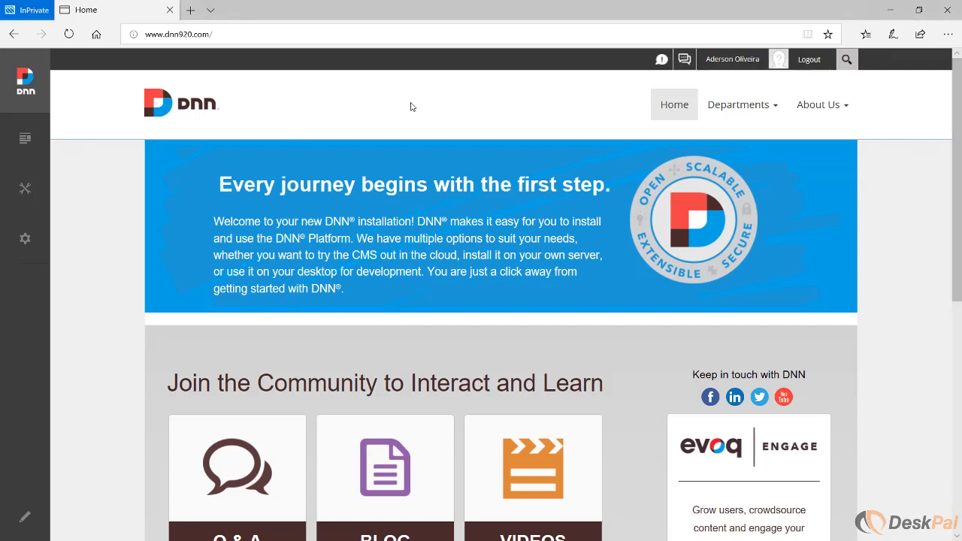
Switch to the superuser's browser window and open the site's Extensions page to review the installed modules.
mouse_move(710, 101)
key("alt+Tab")
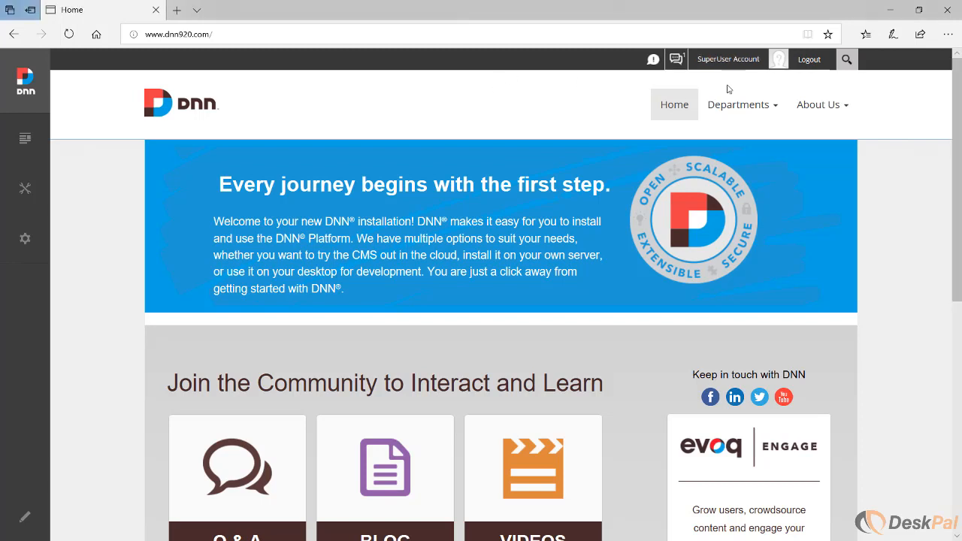
mouse_move(26, 240)
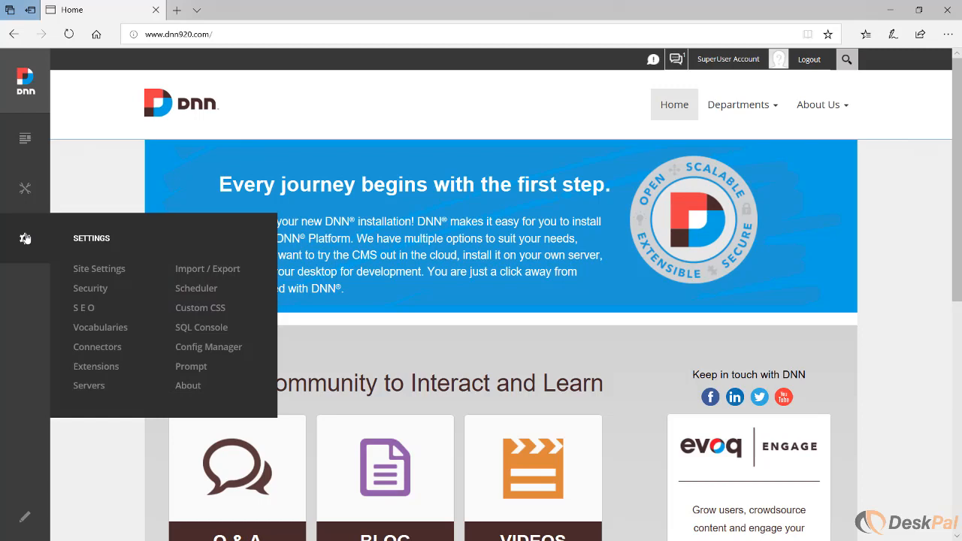
left_click(103, 371)
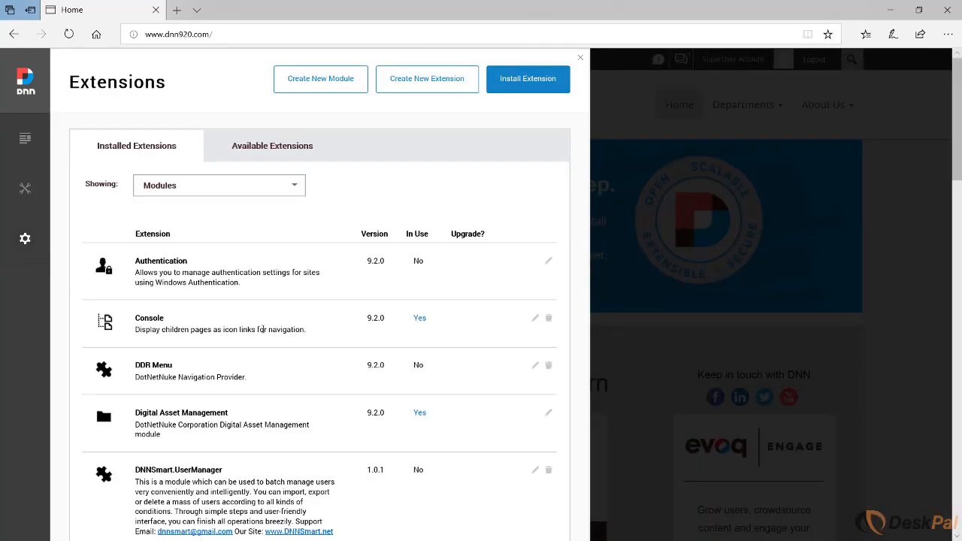
scroll(264, 333, "down", 4)
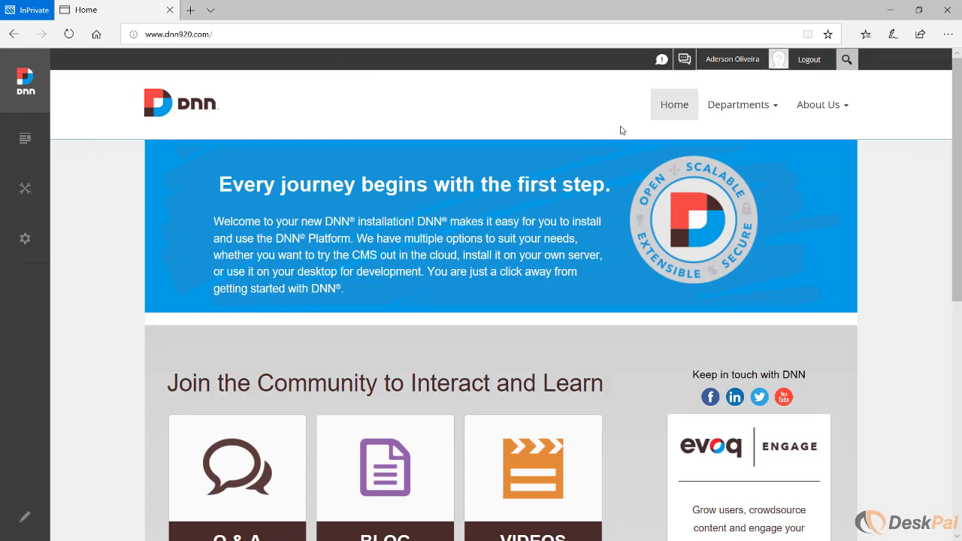
In the site administrator's InPrivate window, put the Home page in edit mode and review the modules available to add.
left_click(27, 519)
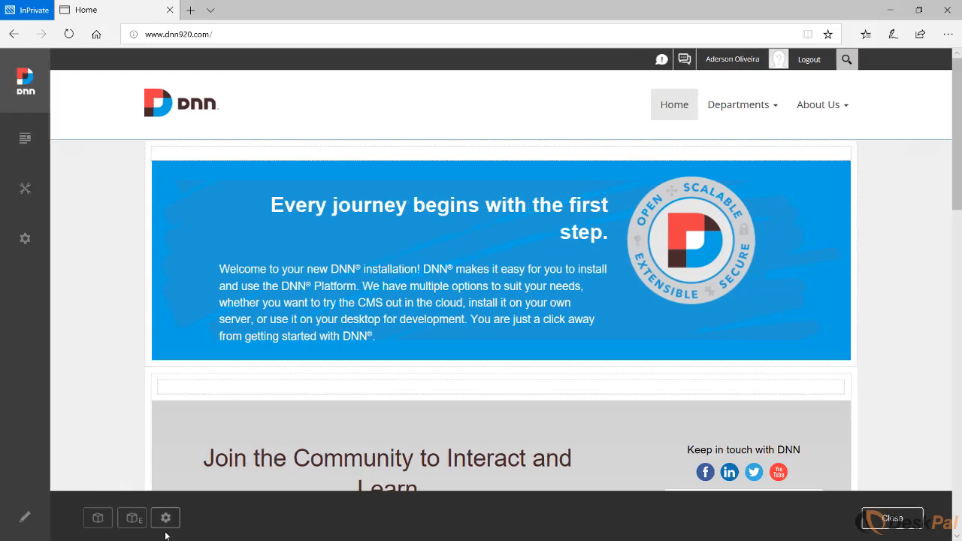
left_click(98, 518)
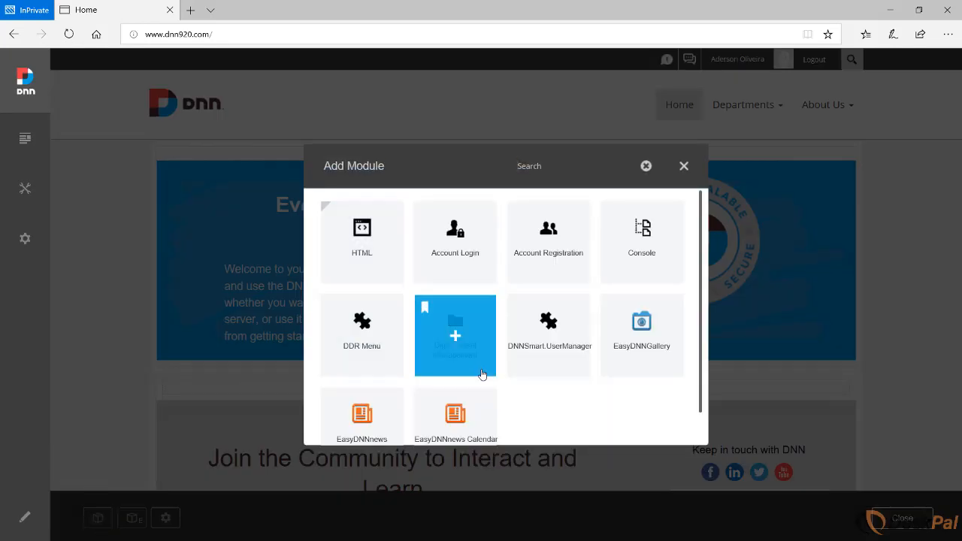
scroll(466, 372, "down", 1)
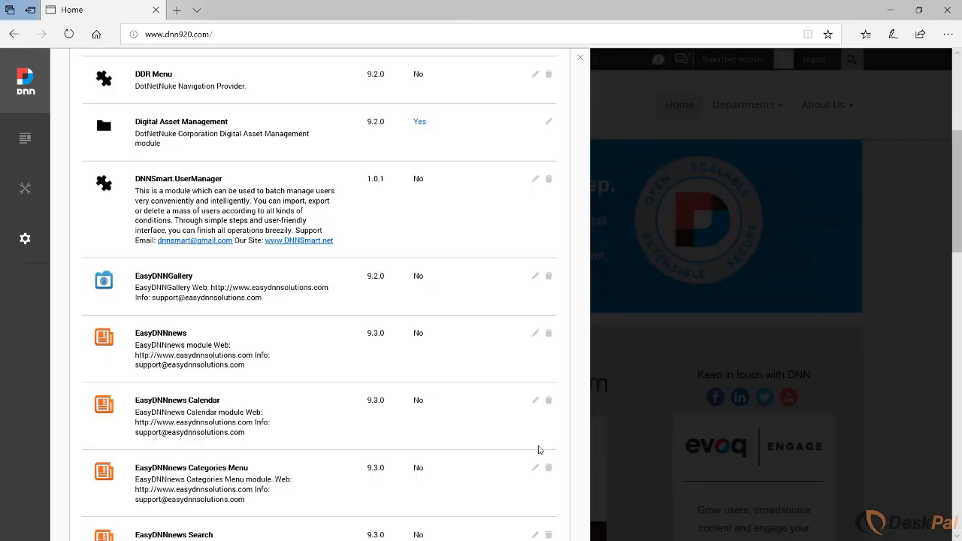
In the superuser's window, open the EasyDNNnews extension settings and try switching Is Premium Module on and back off.
left_click(535, 335)
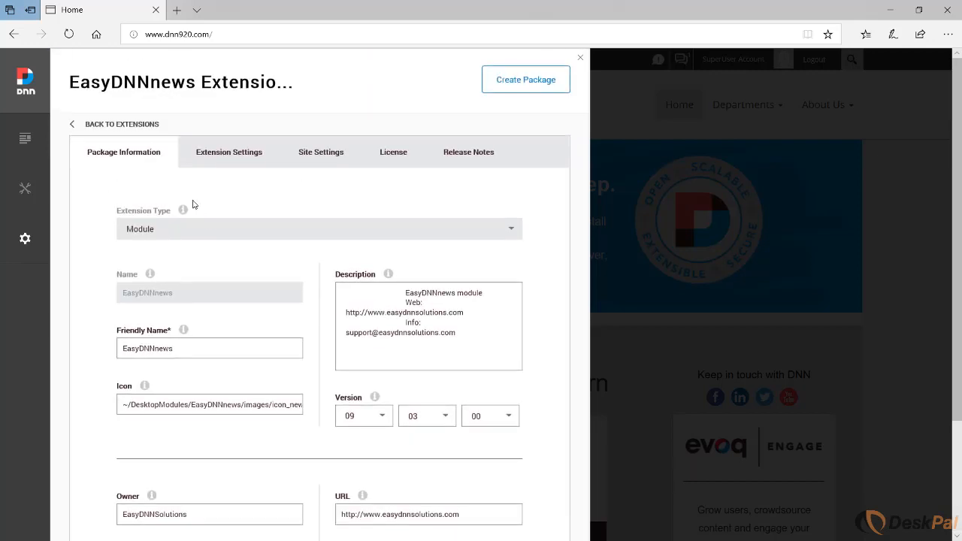
left_click(204, 159)
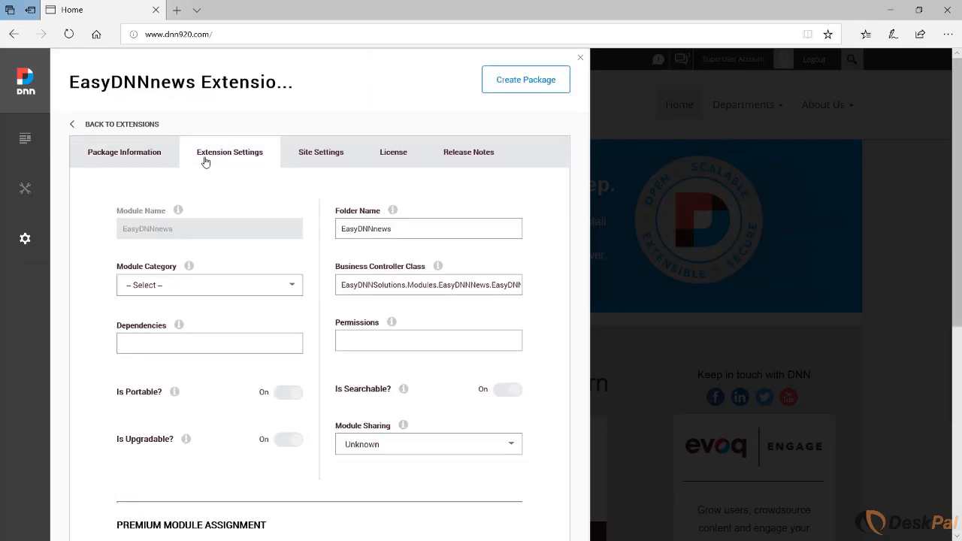
scroll(312, 270, "down", 3)
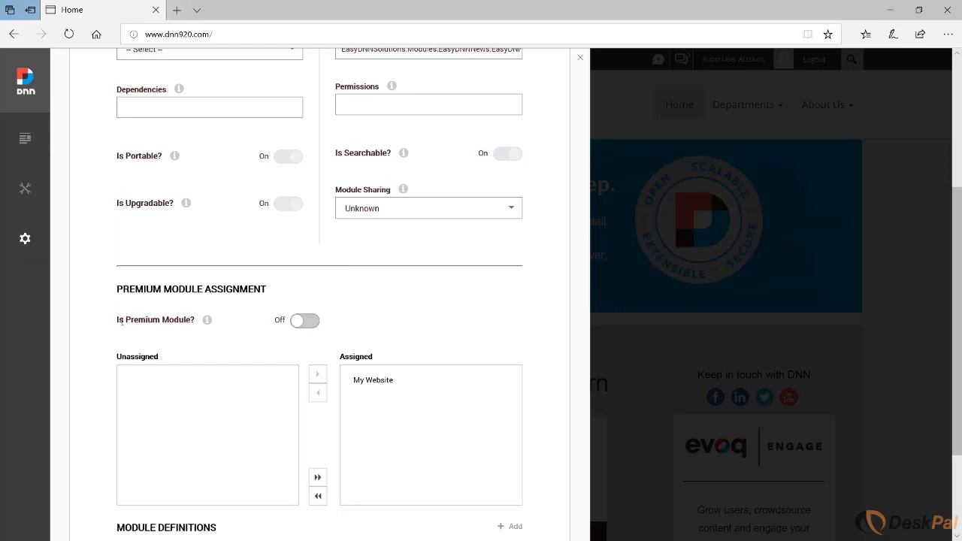
left_click(303, 321)
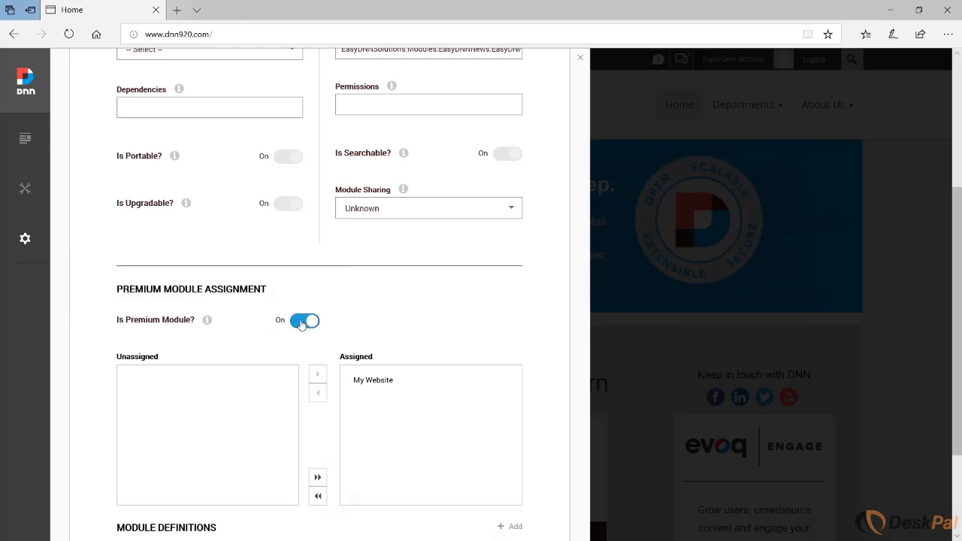
left_click(303, 324)
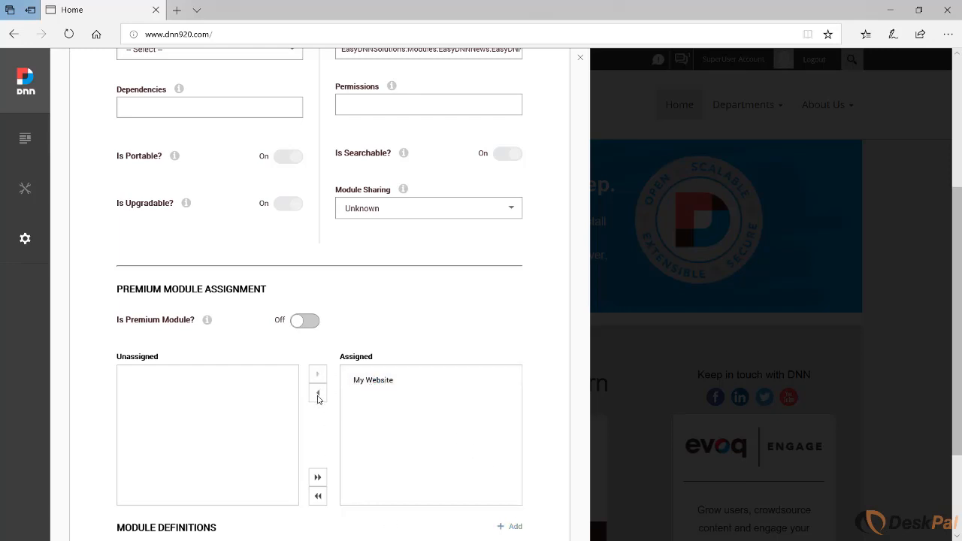
Unassign My Website from the EasyDNNnews module and save the extension settings.
left_click(356, 382)
left_click(317, 392)
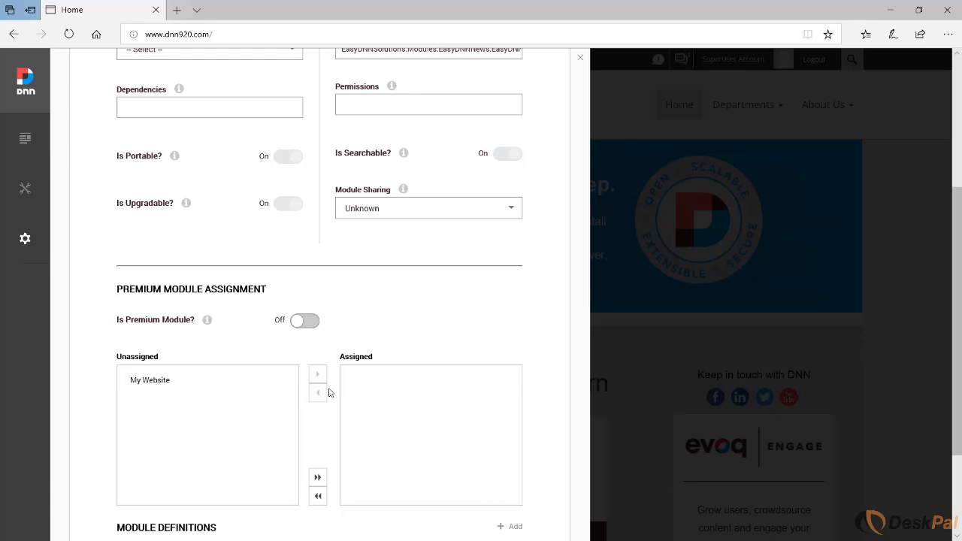
left_click(143, 378)
scroll(241, 421, "down", 2)
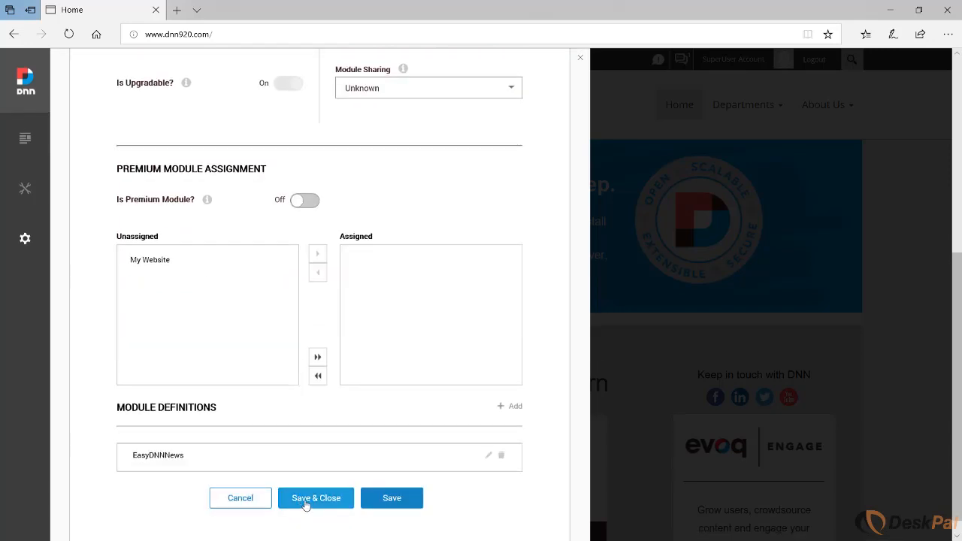
left_click(410, 501)
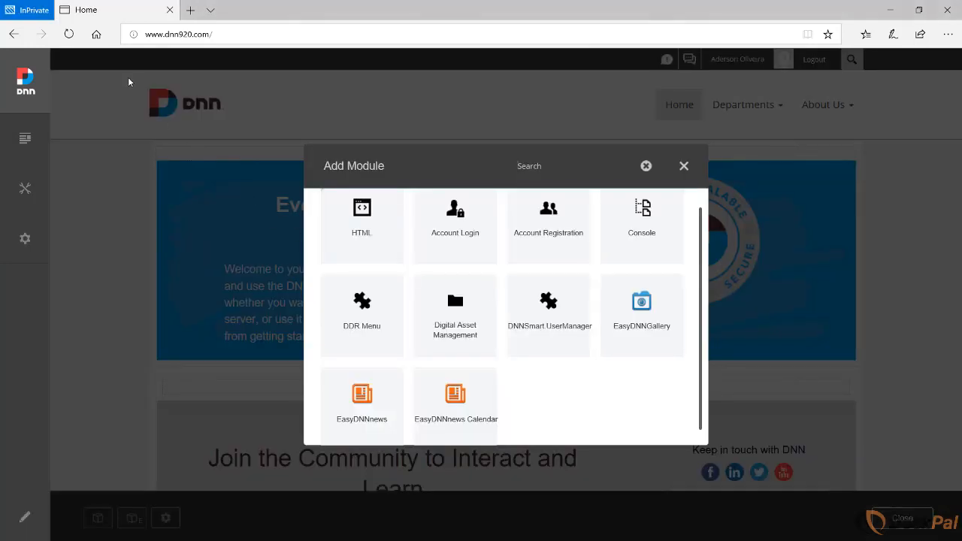
In the administrator's InPrivate window, reload the Home page and check the available modules for EasyDNNnews.
left_click(683, 166)
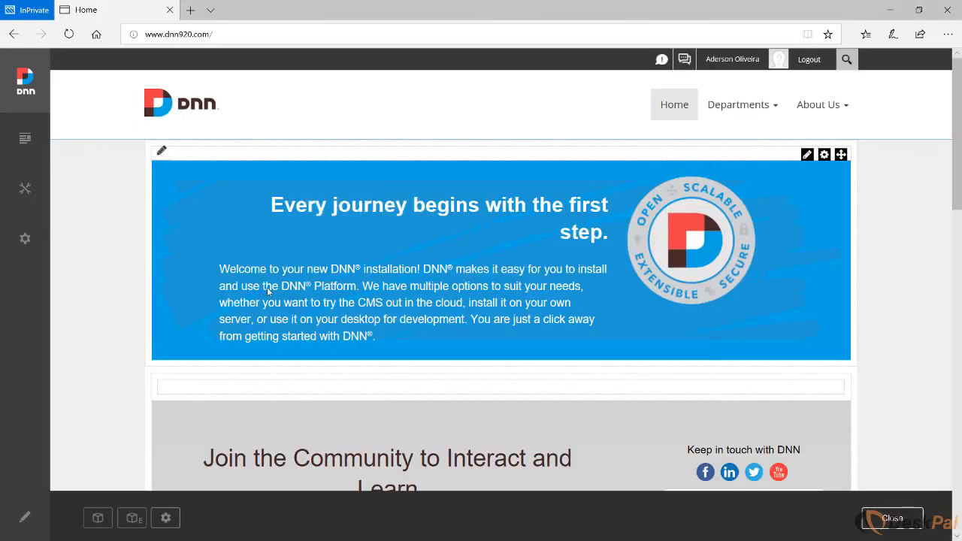
left_click(69, 34)
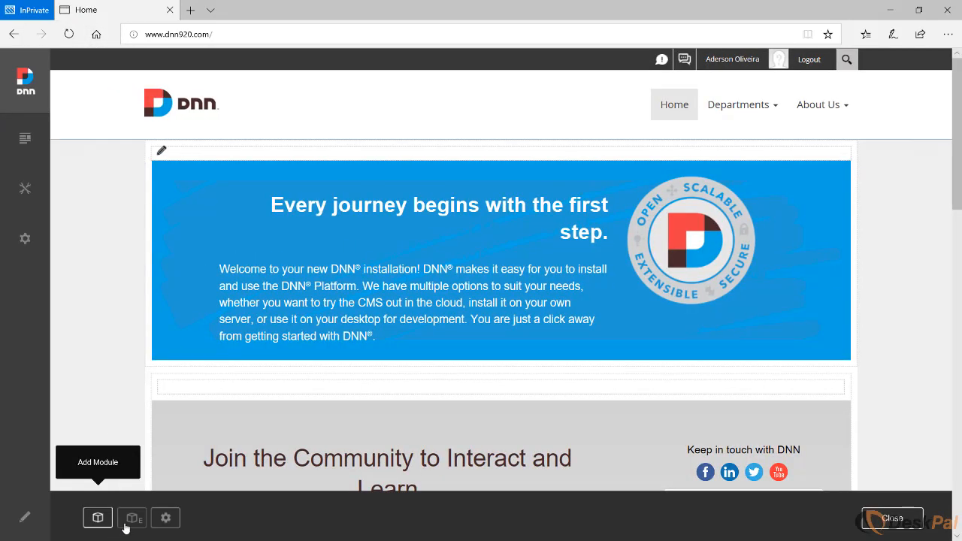
left_click(98, 518)
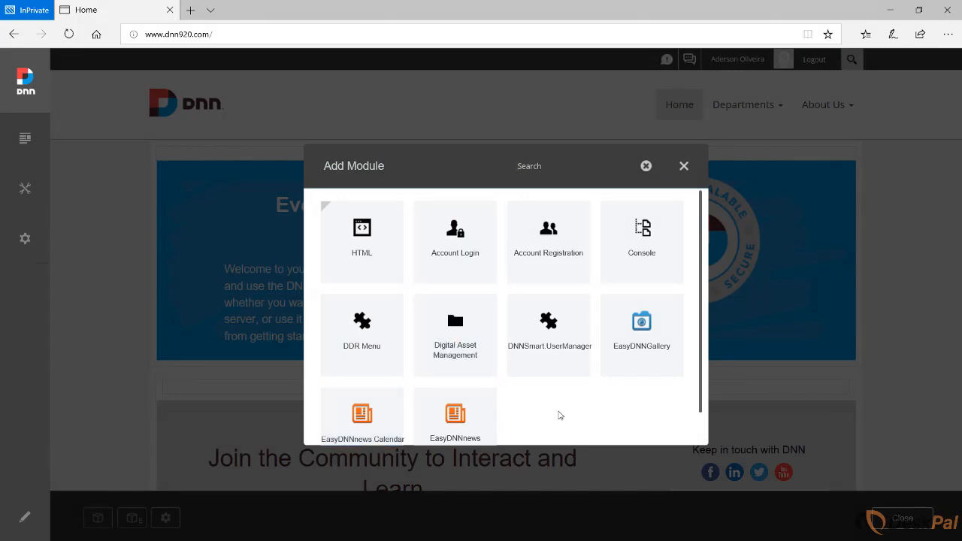
scroll(560, 415, "down", 1)
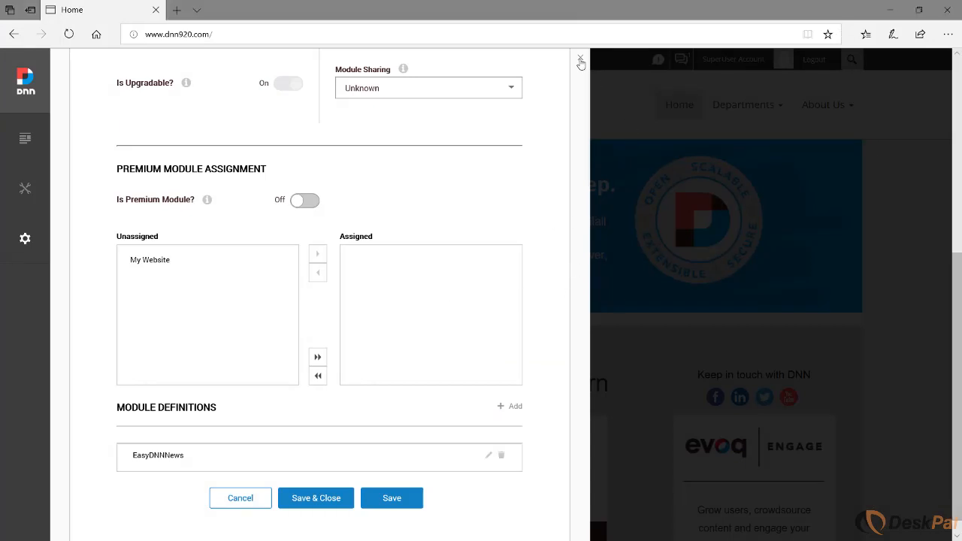
In the superuser's window, close the extension settings and check the modules that can be added to the Home page.
left_click(580, 58)
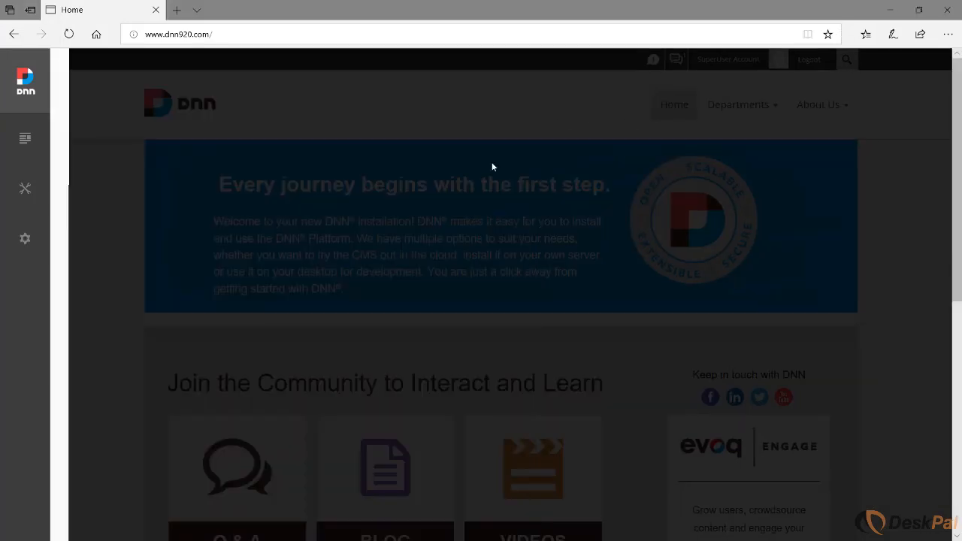
left_click(22, 520)
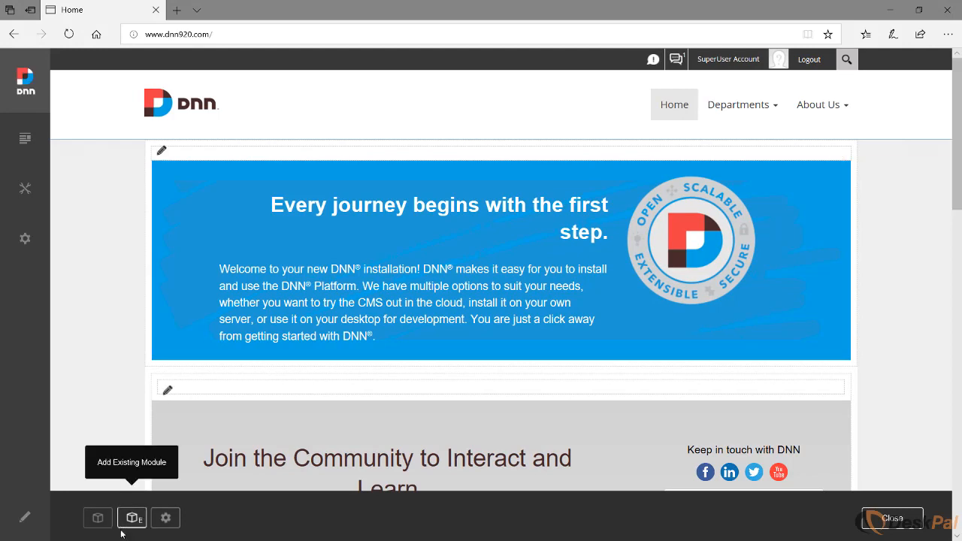
left_click(97, 517)
scroll(451, 357, "down", 1)
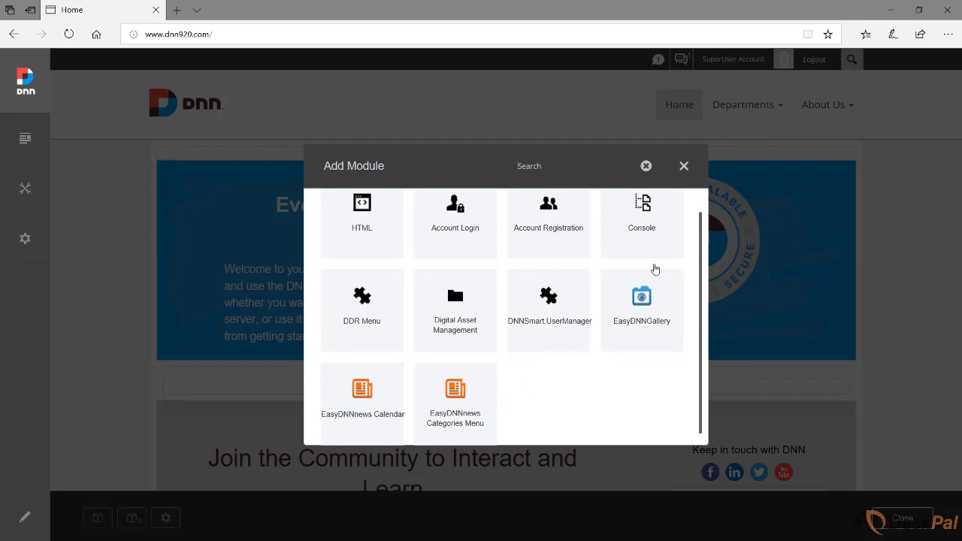
left_click(684, 166)
Reopen the EasyDNNnews extension settings and select My Website among the unassigned sites in the premium module assignment.
mouse_move(27, 240)
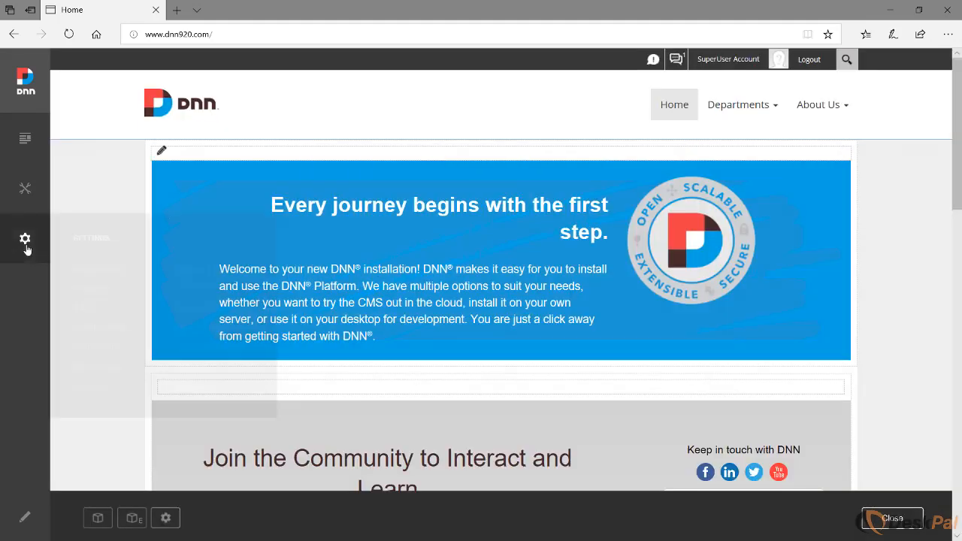
left_click(110, 367)
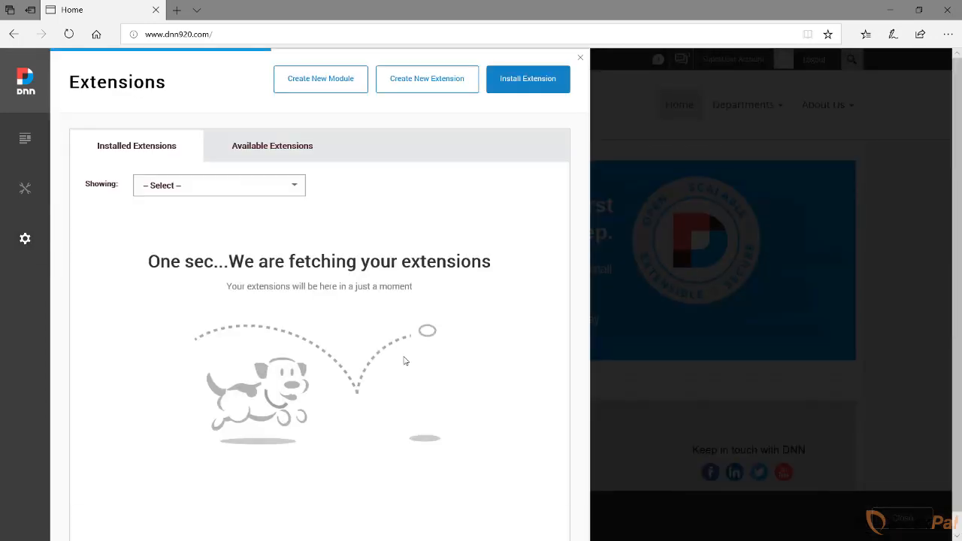
scroll(406, 361, "down", 5)
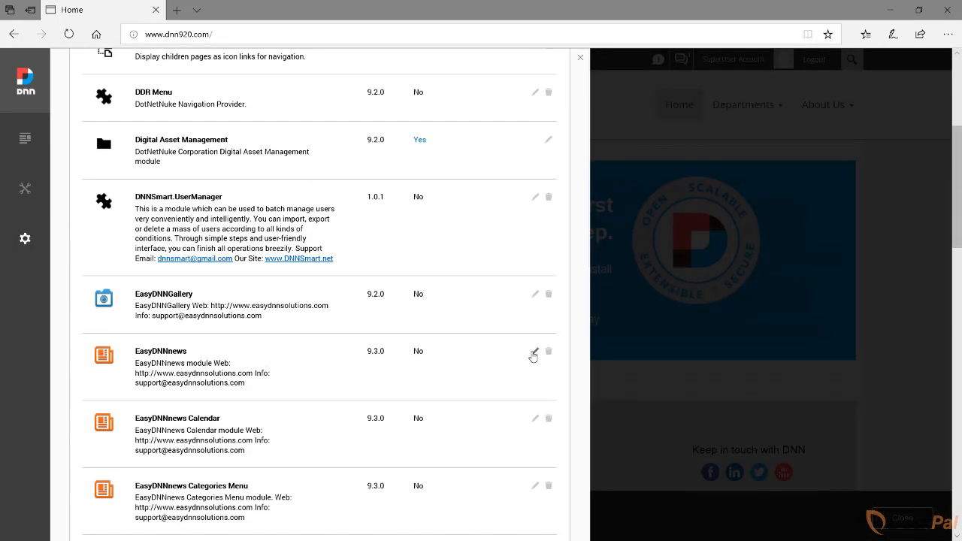
left_click(535, 351)
scroll(271, 218, "up", 3)
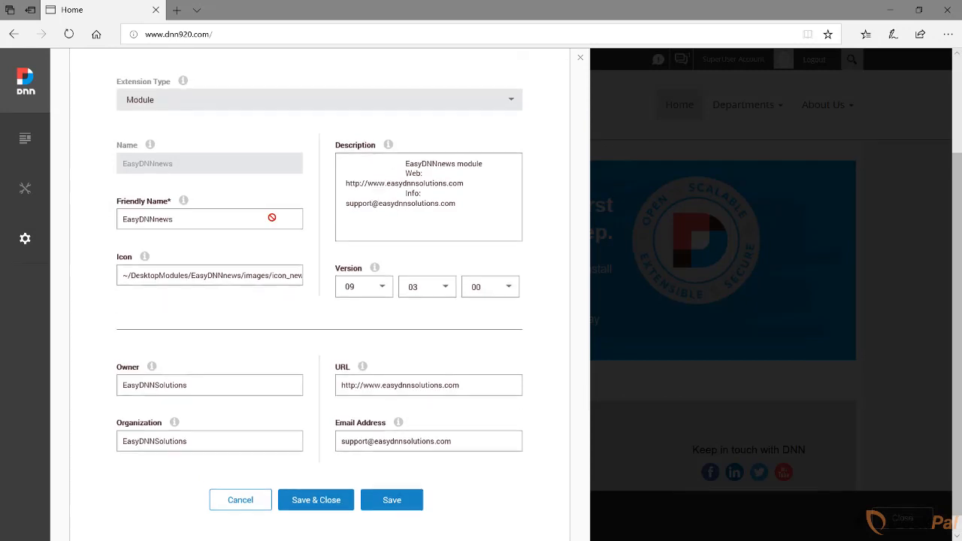
left_click(241, 155)
scroll(333, 346, "down", 1)
scroll(332, 347, "down", 4)
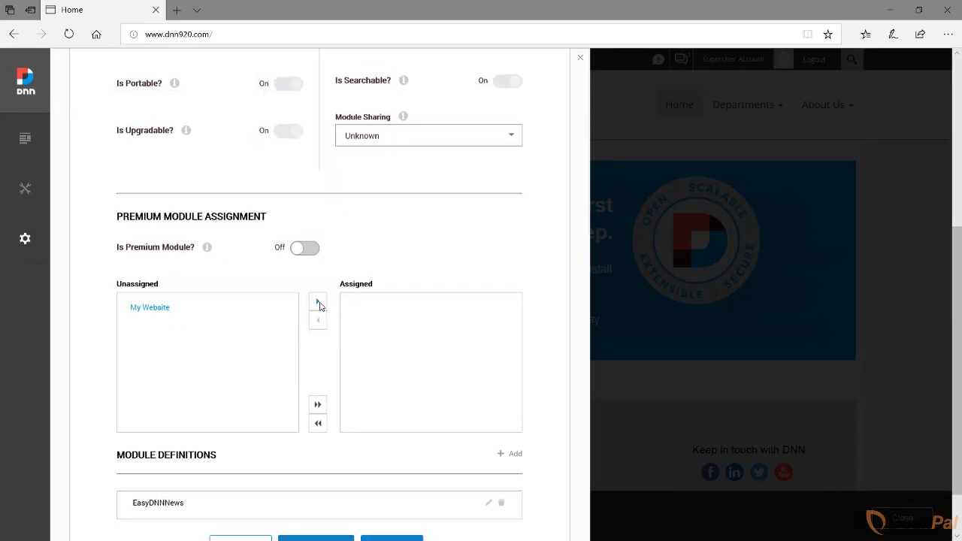
Try assigning My Website to the EasyDNNnews module, and move it back to the unassigned sites.
left_click(318, 303)
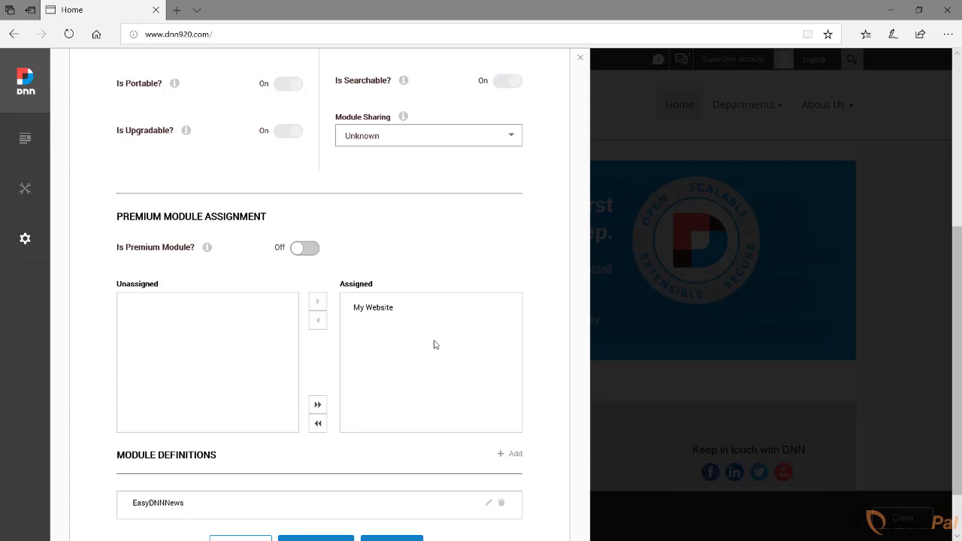
left_click(385, 304)
left_click(318, 321)
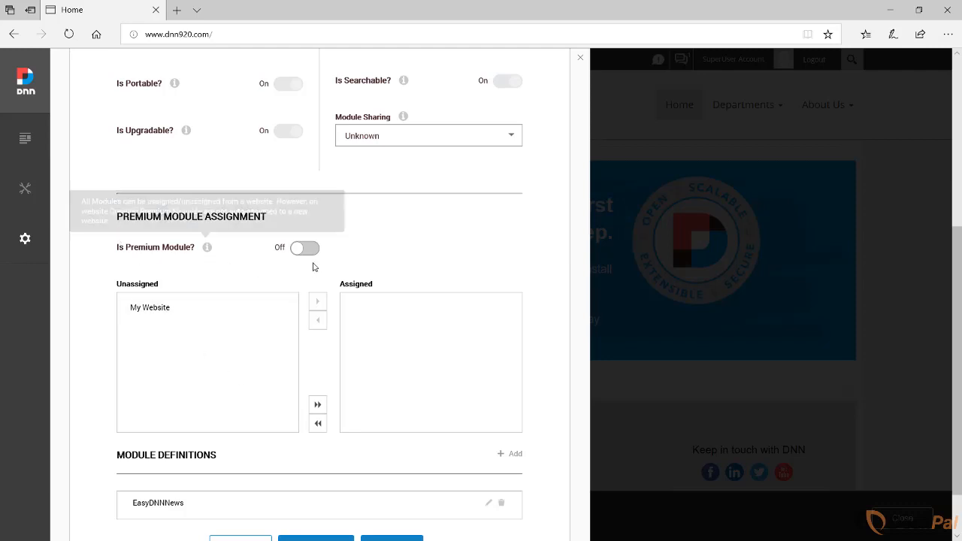
Switch on Is Premium Module for EasyDNNnews and save the extension settings.
left_click(301, 251)
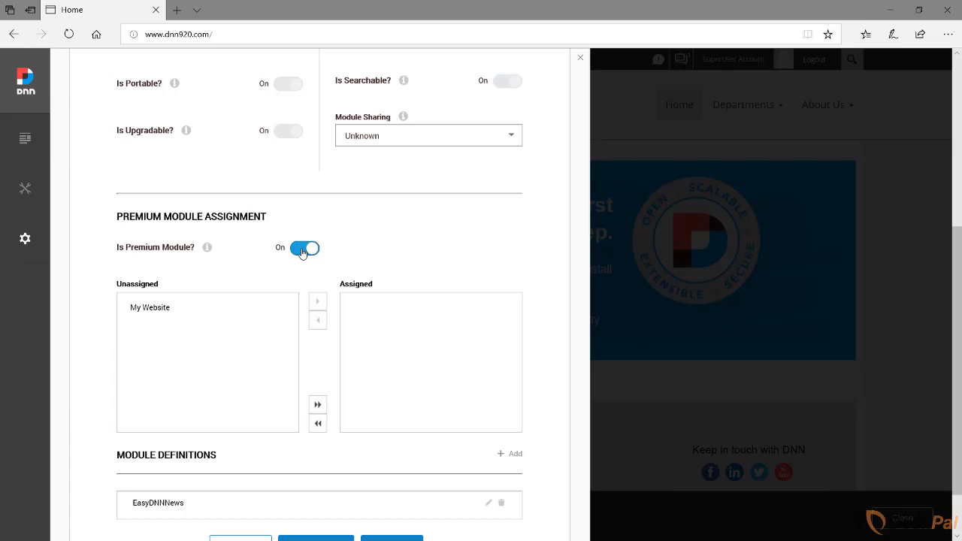
scroll(345, 372, "down", 1)
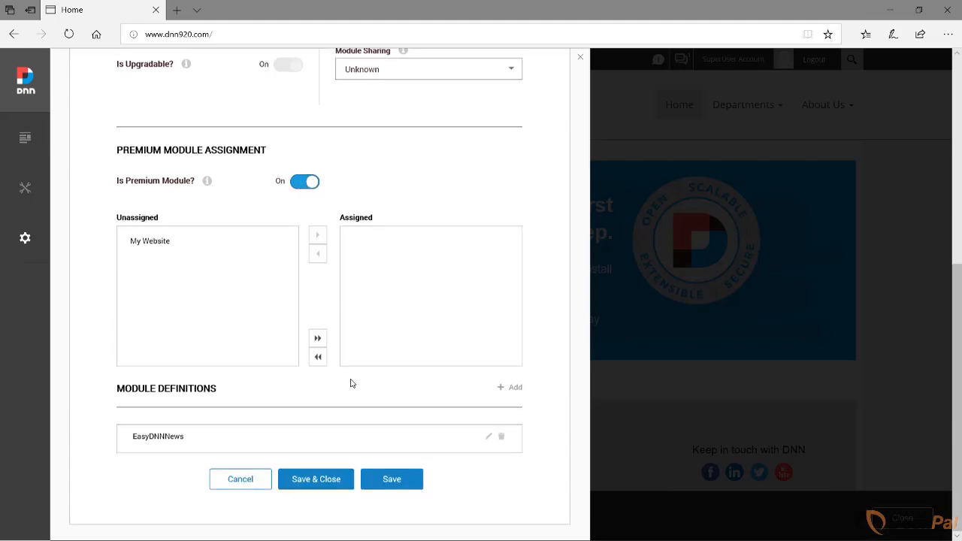
left_click(392, 481)
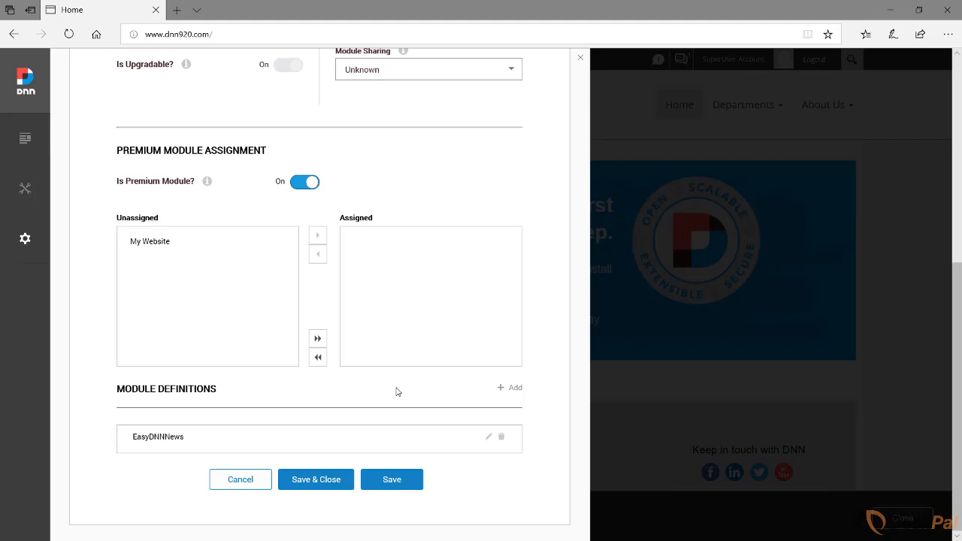
scroll(309, 293, "up", 2)
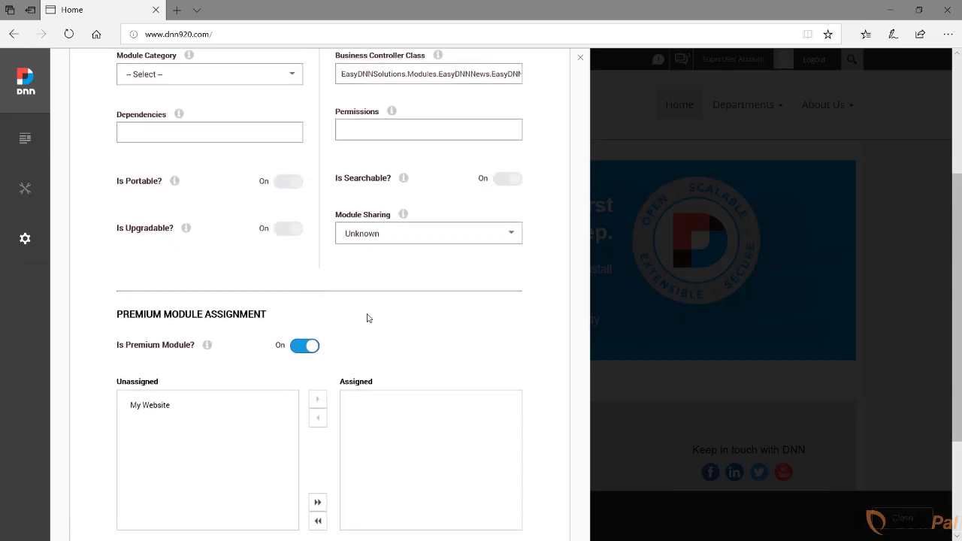